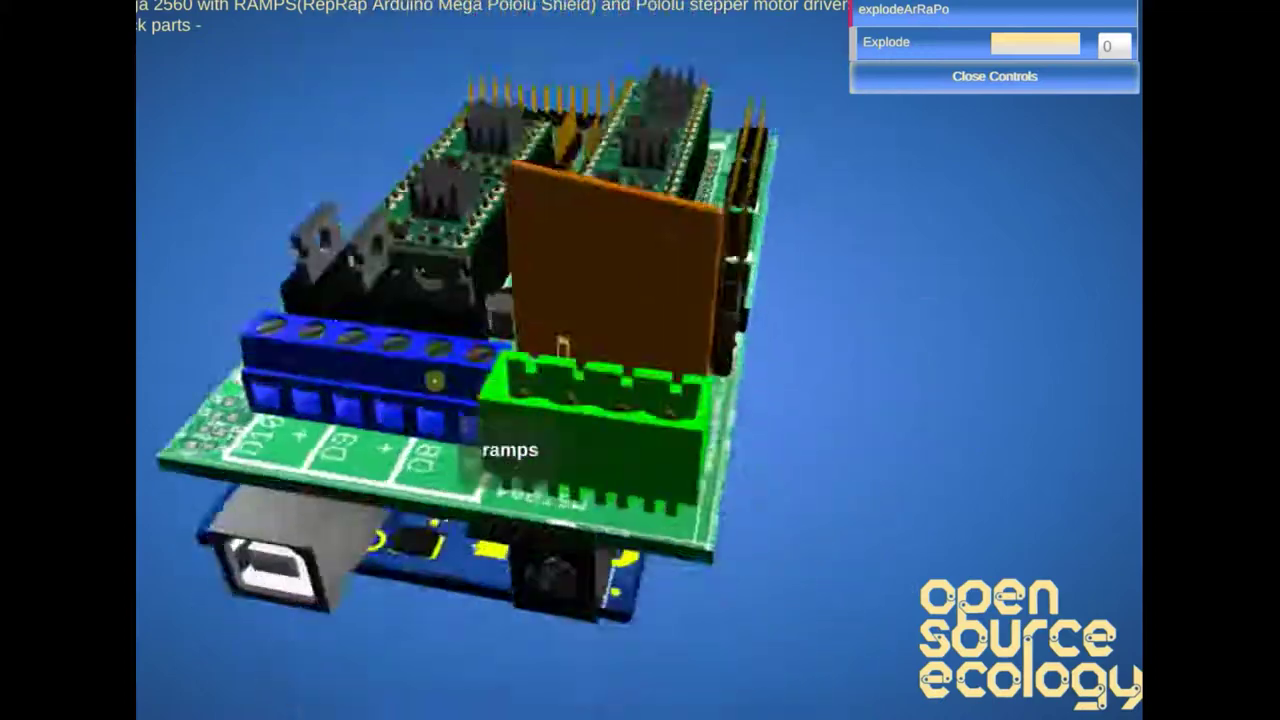
# - Partly explode the board stack and inspect its separated parts from top and side angles
pyautogui.moveTo(480, 448)
pyautogui.mouseDown()
pyautogui.moveTo(400, 423)
pyautogui.moveTo(634, 349)
pyautogui.moveTo(708, 349)
pyautogui.moveTo(630, 428)
pyautogui.moveTo(851, 363)
pyautogui.moveTo(814, 457)
pyautogui.moveTo(586, 409)
pyautogui.moveTo(560, 374)
pyautogui.mouseUp()
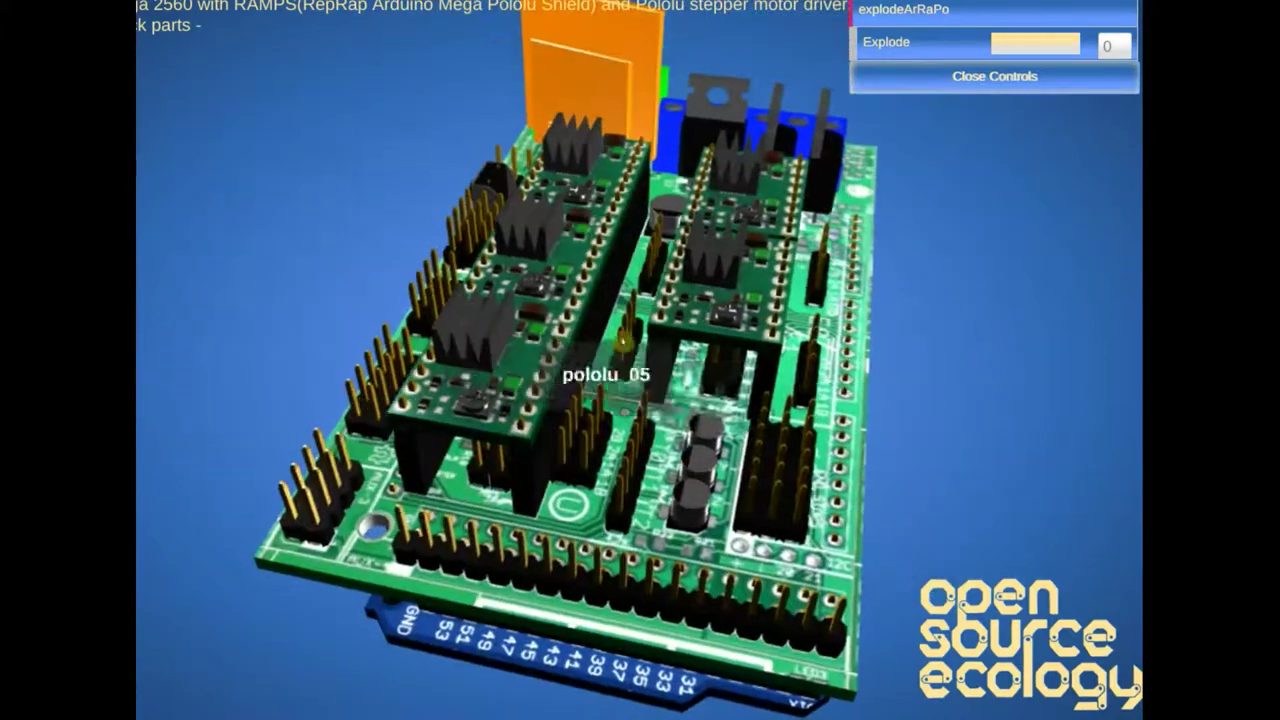
pyautogui.moveTo(622, 343)
pyautogui.mouseDown()
pyautogui.moveTo(700, 400)
pyautogui.moveTo(640, 390)
pyautogui.moveTo(588, 333)
pyautogui.mouseUp()
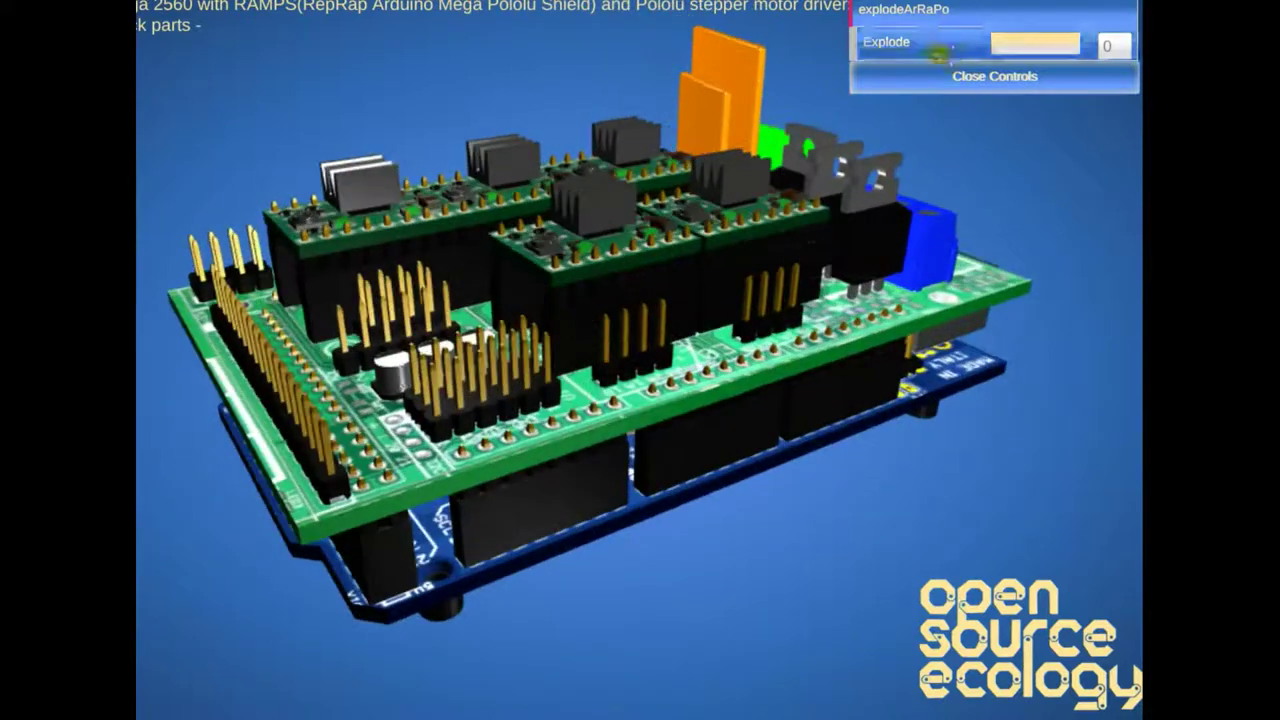
pyautogui.moveTo(1005, 42); pyautogui.dragTo(1133, 46)
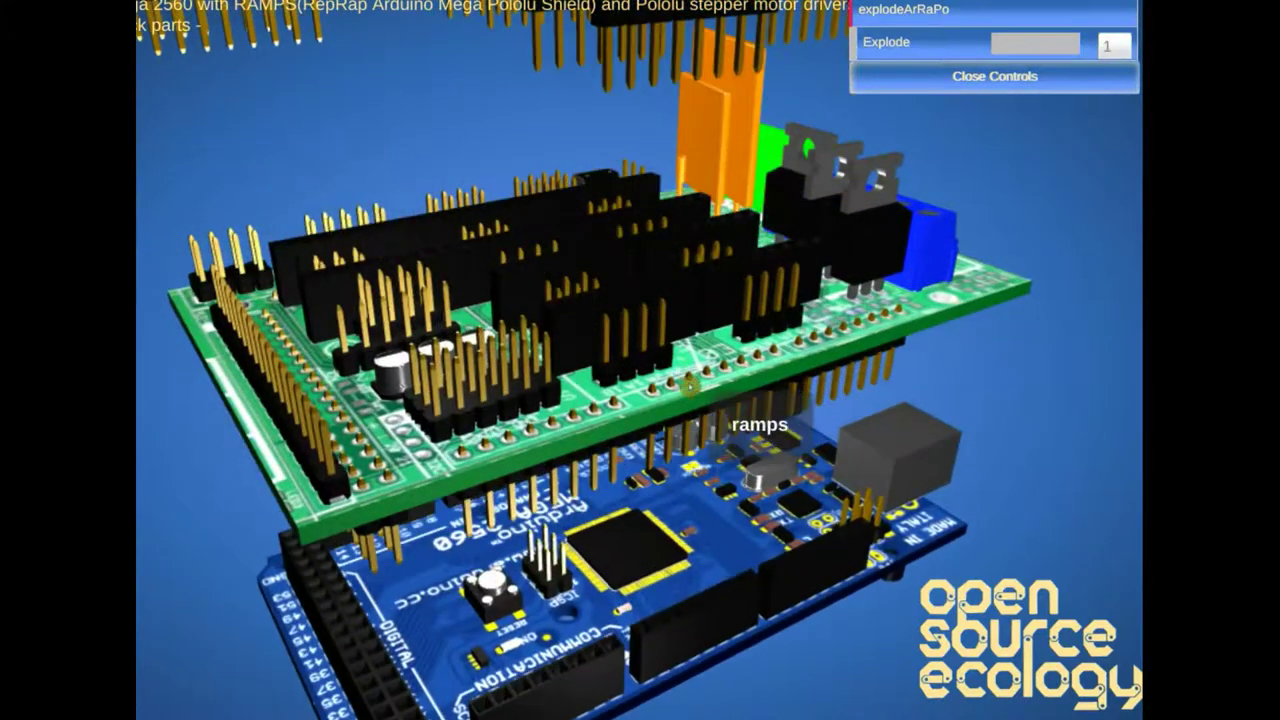
pyautogui.moveTo(688, 388)
pyautogui.mouseDown()
pyautogui.moveTo(700, 440)
pyautogui.moveTo(785, 435)
pyautogui.moveTo(770, 405)
pyautogui.moveTo(580, 397)
pyautogui.moveTo(640, 405)
pyautogui.moveTo(650, 440)
pyautogui.moveTo(610, 456)
pyautogui.moveTo(793, 300)
pyautogui.moveTo(814, 370)
pyautogui.moveTo(599, 370)
pyautogui.moveTo(903, 251)
pyautogui.moveTo(880, 320)
pyautogui.moveTo(750, 370)
pyautogui.moveTo(420, 363)
pyautogui.moveTo(457, 350)
pyautogui.moveTo(873, 336)
pyautogui.moveTo(851, 443)
pyautogui.moveTo(465, 430)
pyautogui.mouseUp()
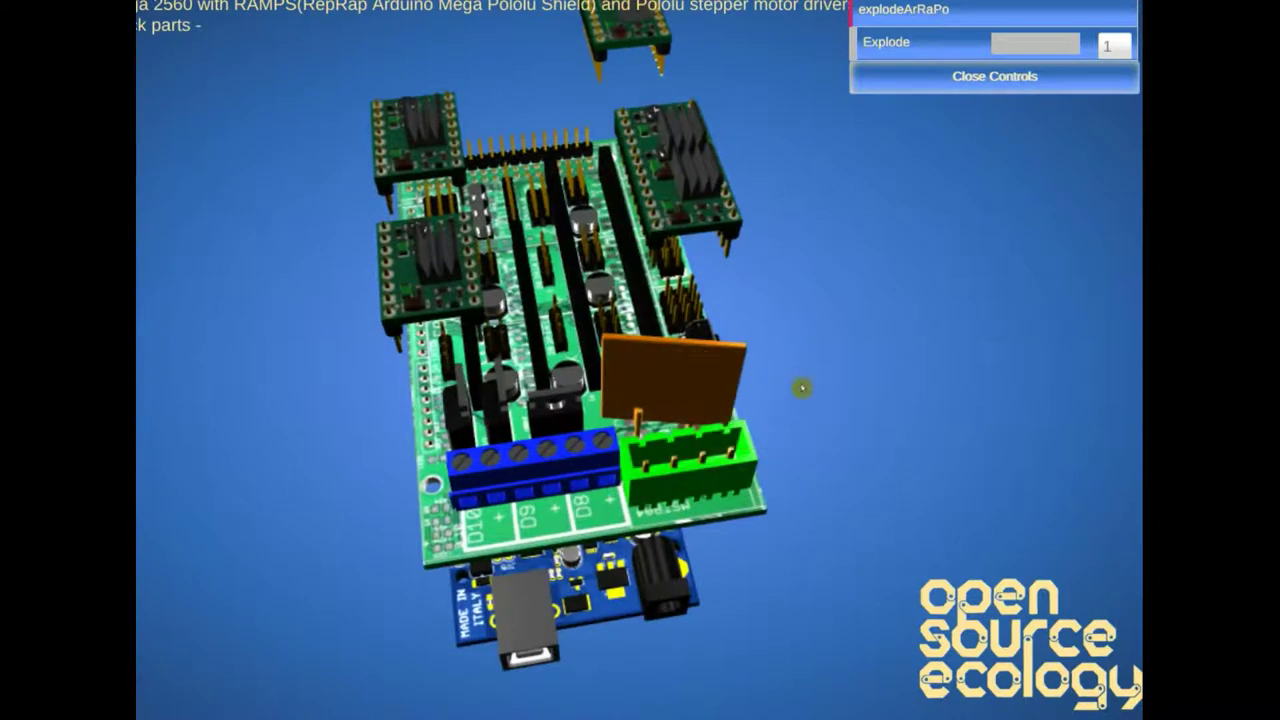
pyautogui.moveTo(802, 388)
pyautogui.mouseDown()
pyautogui.moveTo(677, 452)
pyautogui.moveTo(623, 340)
pyautogui.mouseUp()
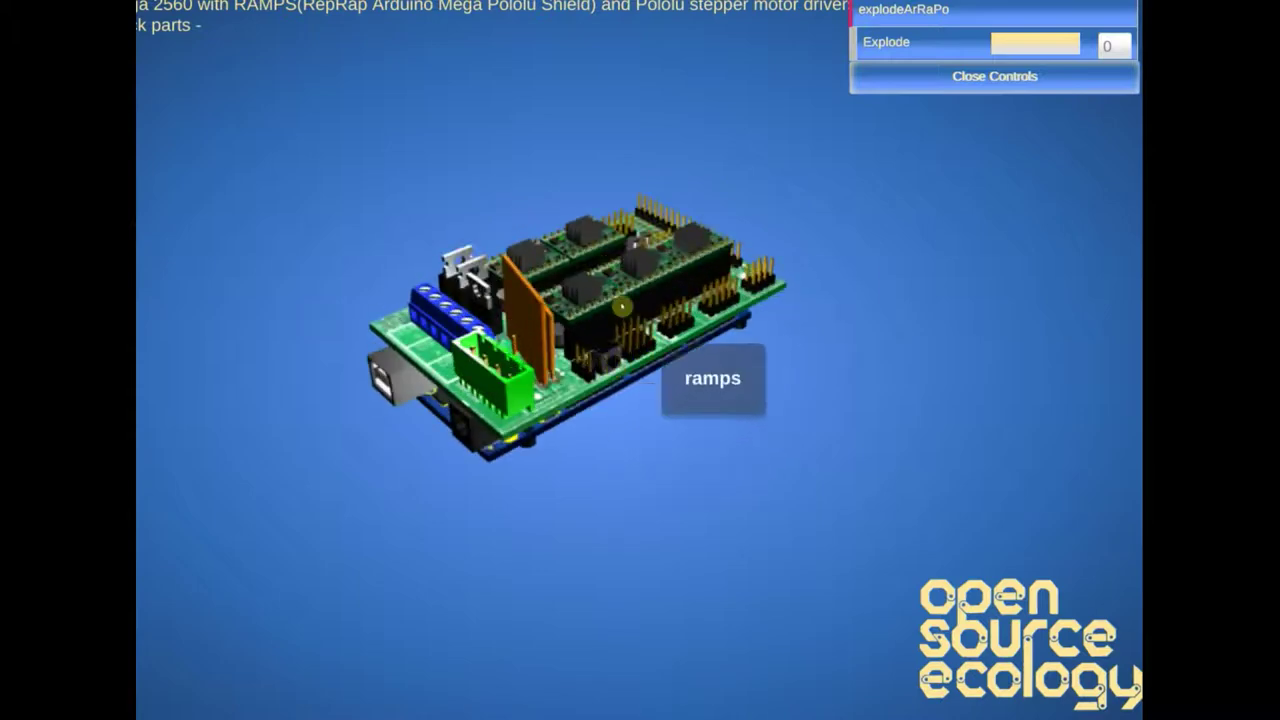
pyautogui.scroll(5, 522, 268)
pyautogui.moveTo(549, 306)
pyautogui.mouseDown()
pyautogui.moveTo(663, 337)
pyautogui.moveTo(811, 290)
pyautogui.moveTo(900, 280)
pyautogui.mouseUp()
pyautogui.moveTo(655, 365); pyautogui.dragTo(680, 340)
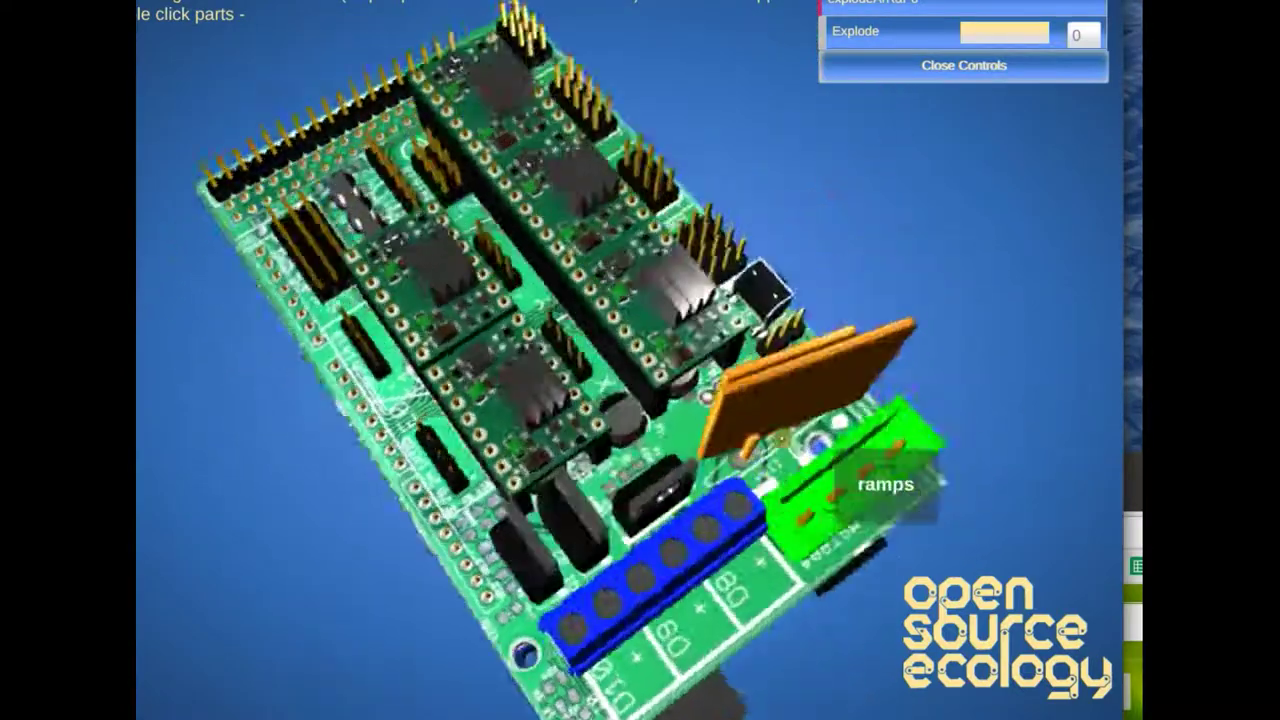
# - View the undersides, set Explode to 1, and zoom to the labeled RAMPS board
pyautogui.moveTo(878, 395)
pyautogui.mouseDown()
pyautogui.moveTo(533, 362)
pyautogui.moveTo(562, 242)
pyautogui.mouseUp()
pyautogui.scroll(5, 553, 273)
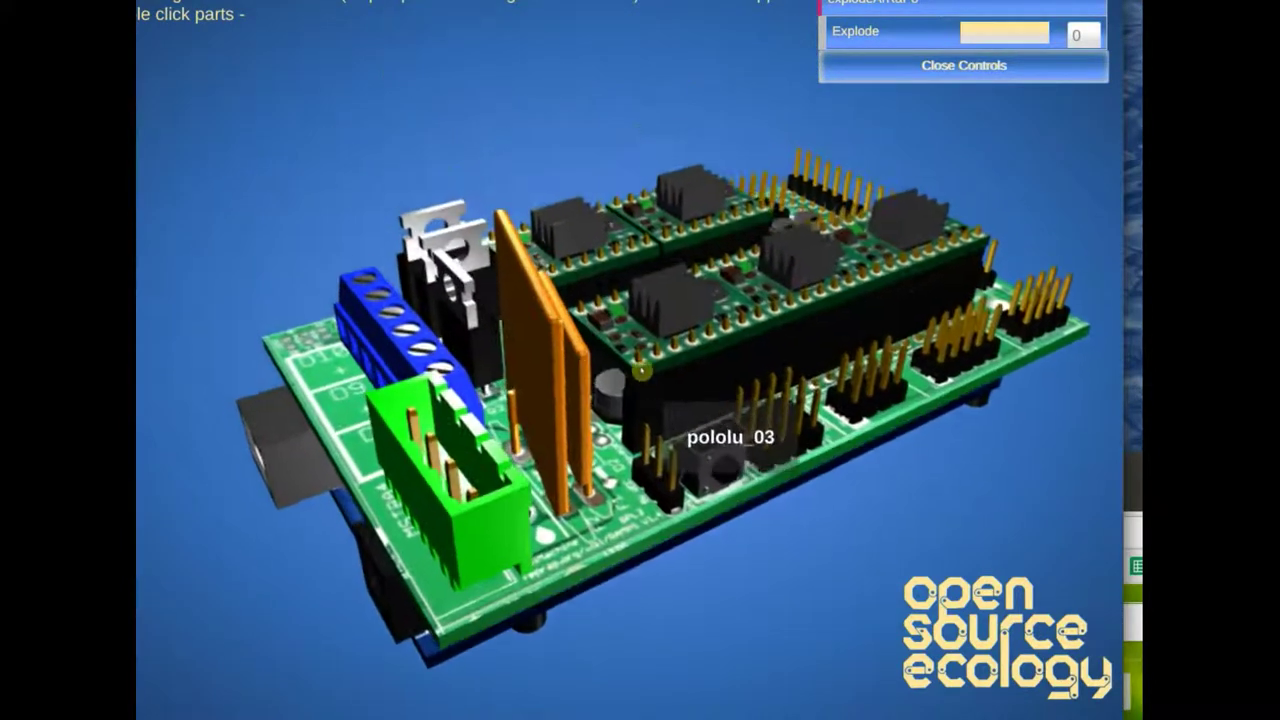
pyautogui.scroll(2, 641, 352)
pyautogui.scroll(2, 641, 352)
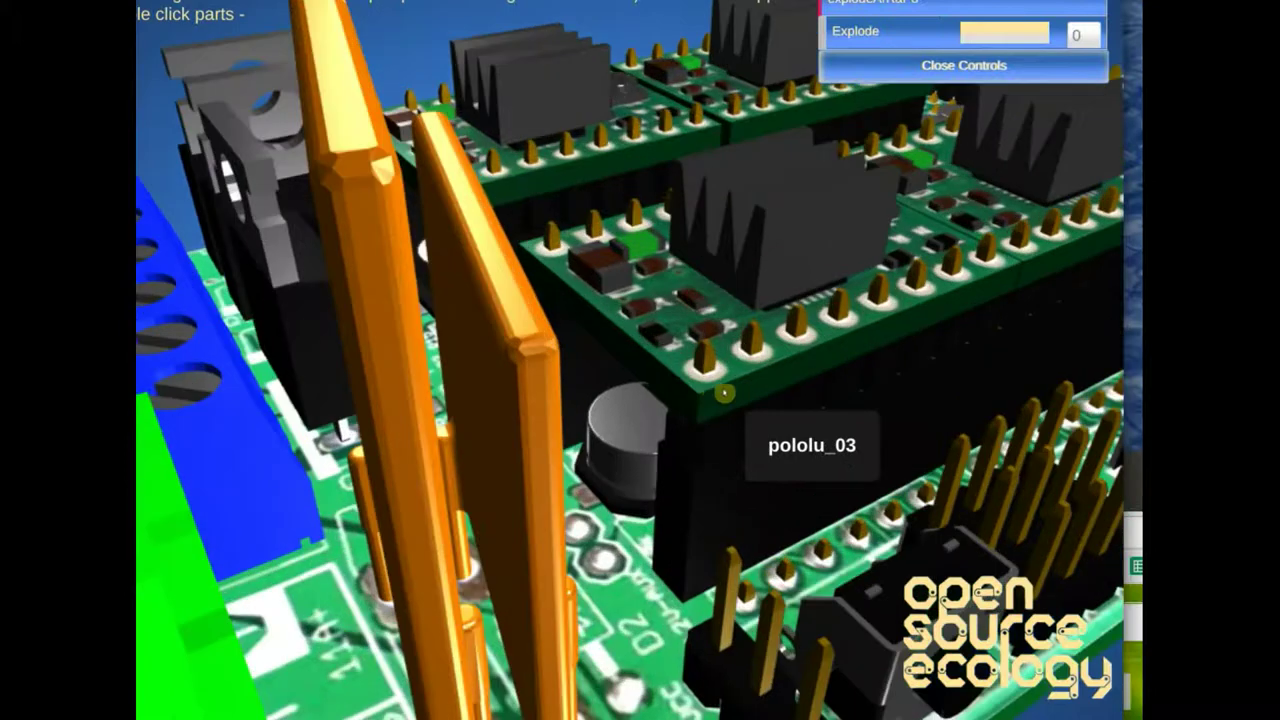
pyautogui.scroll(2, 640, 348)
pyautogui.scroll(2, 639, 343)
pyautogui.moveTo(639, 343); pyautogui.dragTo(621, 349)
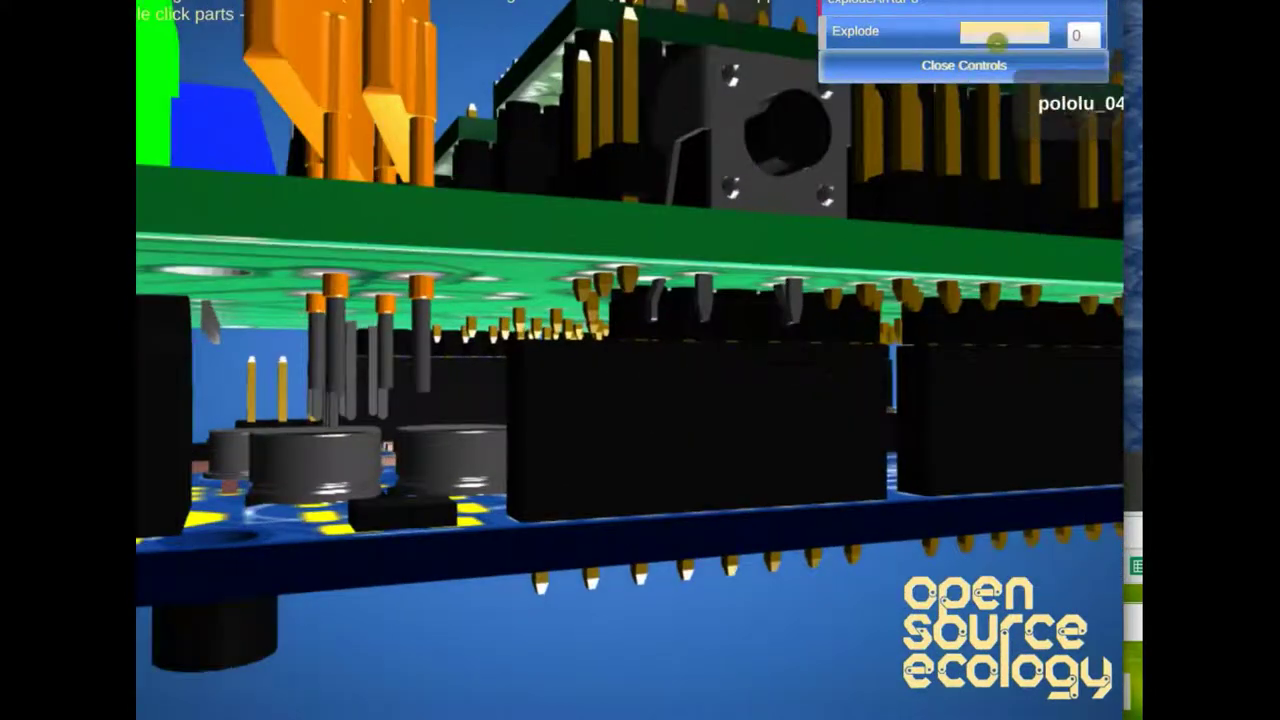
pyautogui.moveTo(1045, 34); pyautogui.dragTo(1057, 42)
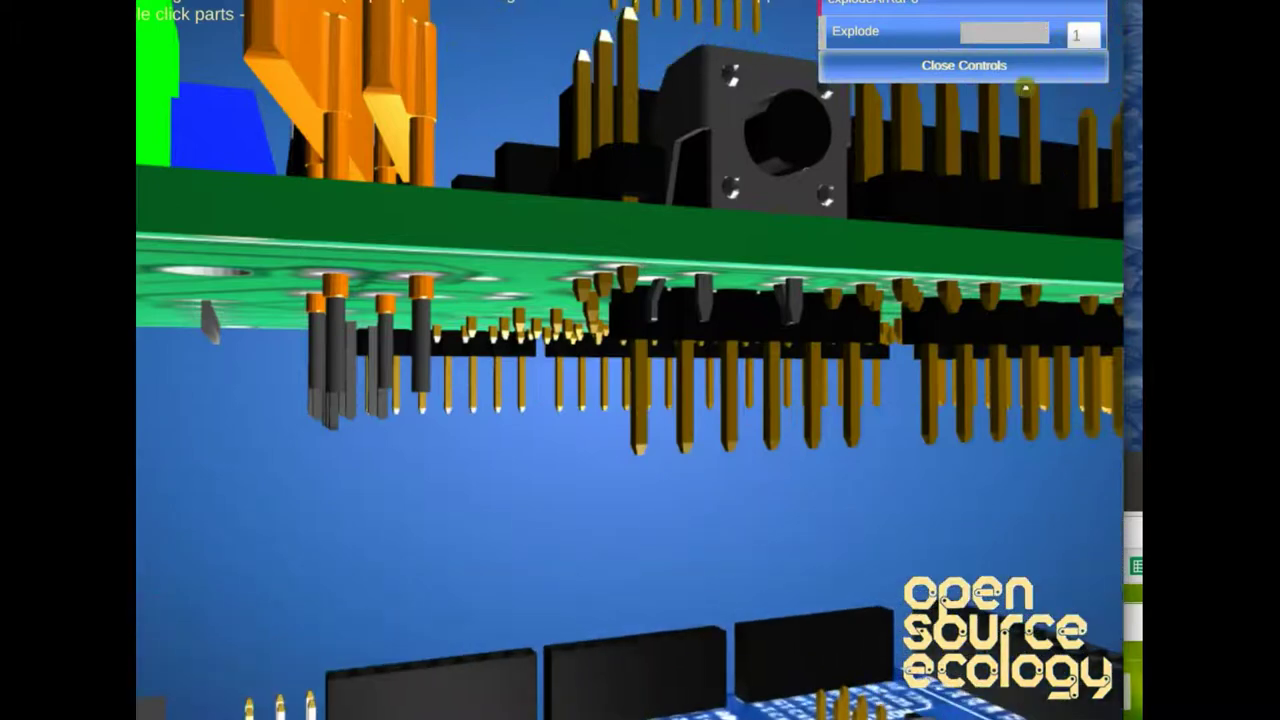
pyautogui.doubleClick(726, 371)
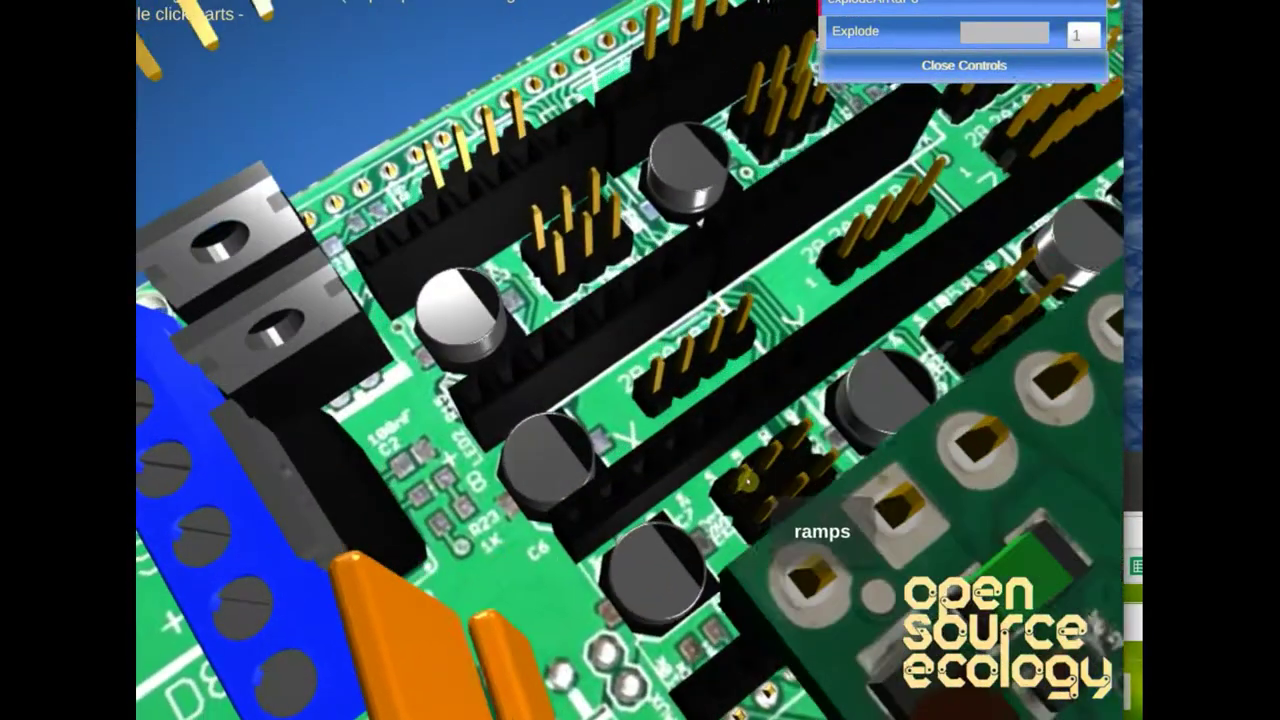
pyautogui.scroll(-5, 745, 480)
pyautogui.moveTo(500, 337); pyautogui.dragTo(529, 251)
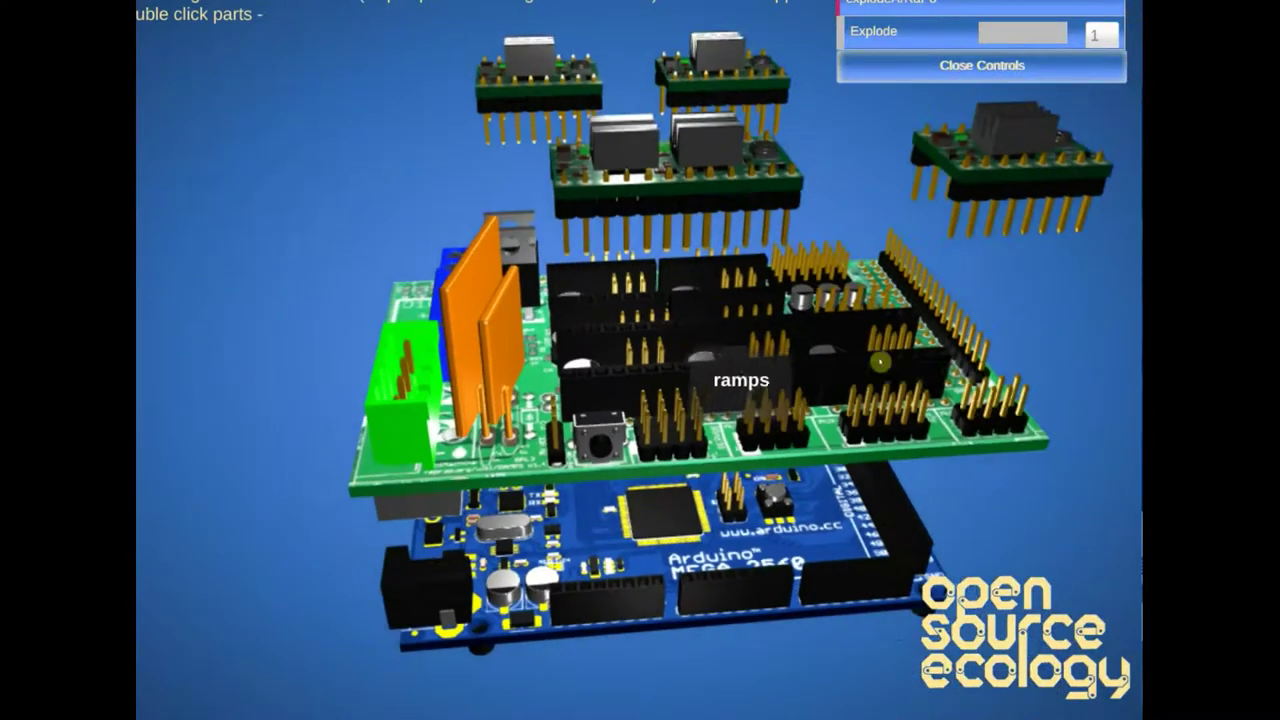
# - Turn the board about half a turn and frame the arduino_mega_2560 part from the side
pyautogui.moveTo(880, 362)
pyautogui.mouseDown()
pyautogui.moveTo(648, 298)
pyautogui.moveTo(678, 424)
pyautogui.mouseUp()
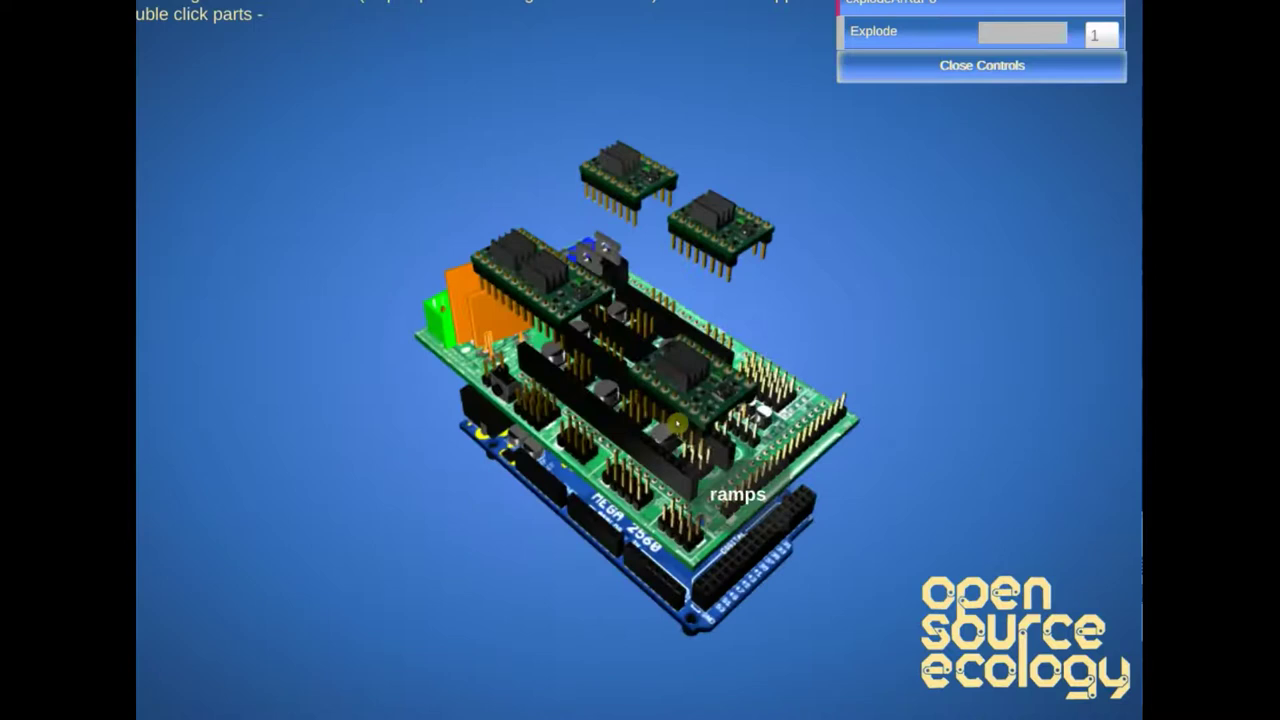
pyautogui.doubleClick(686, 528)
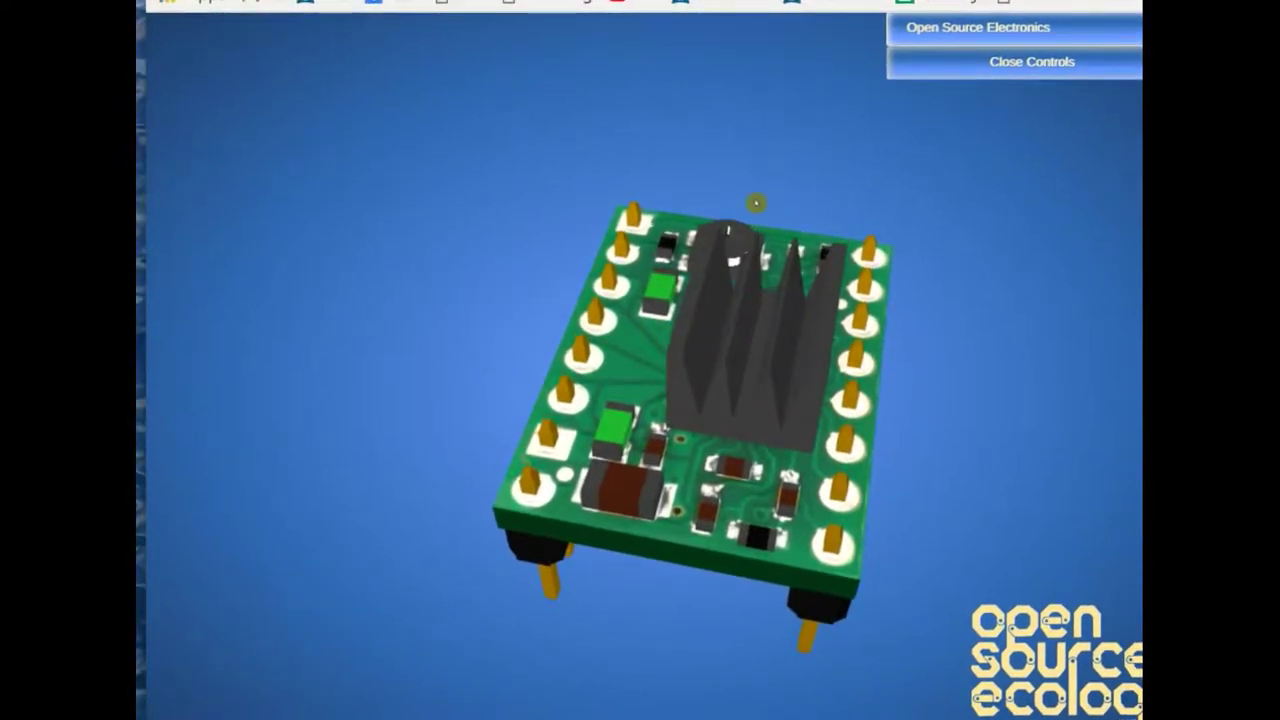
# - Load the Arduino Mega 2560 model from Open Source Electronics and view it at an angle
pyautogui.click(988, 38)
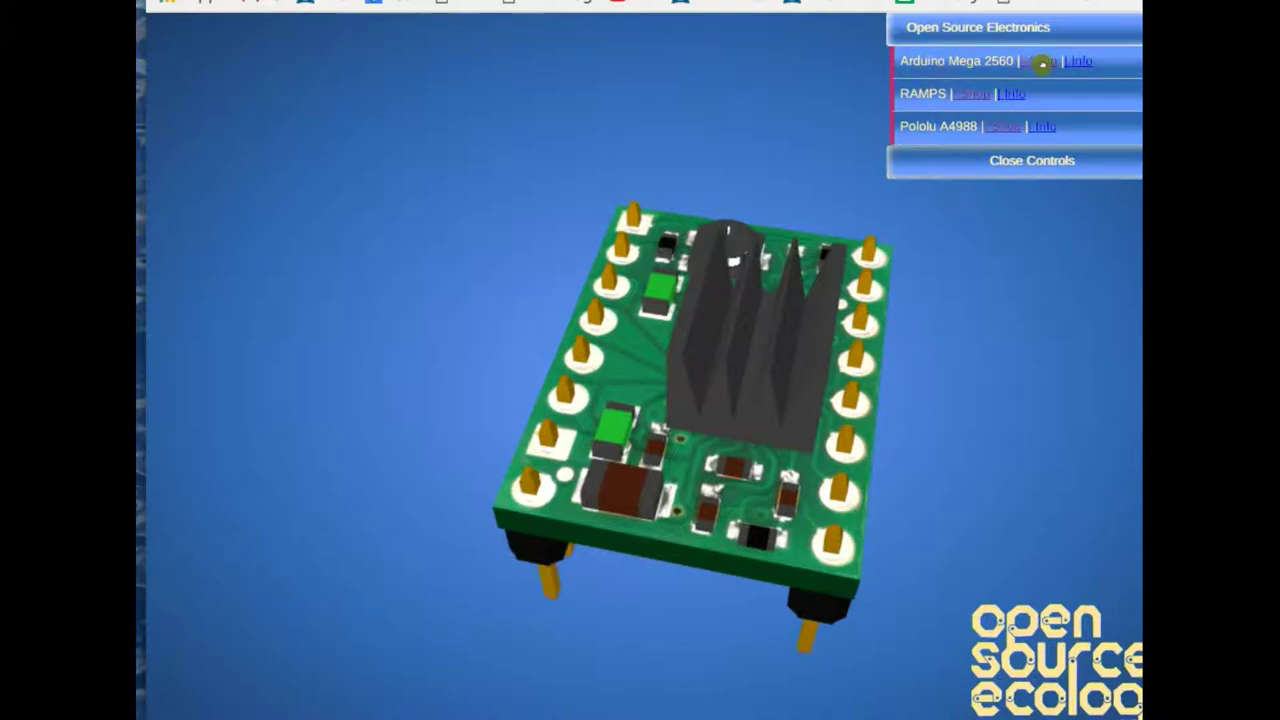
pyautogui.click(1038, 61)
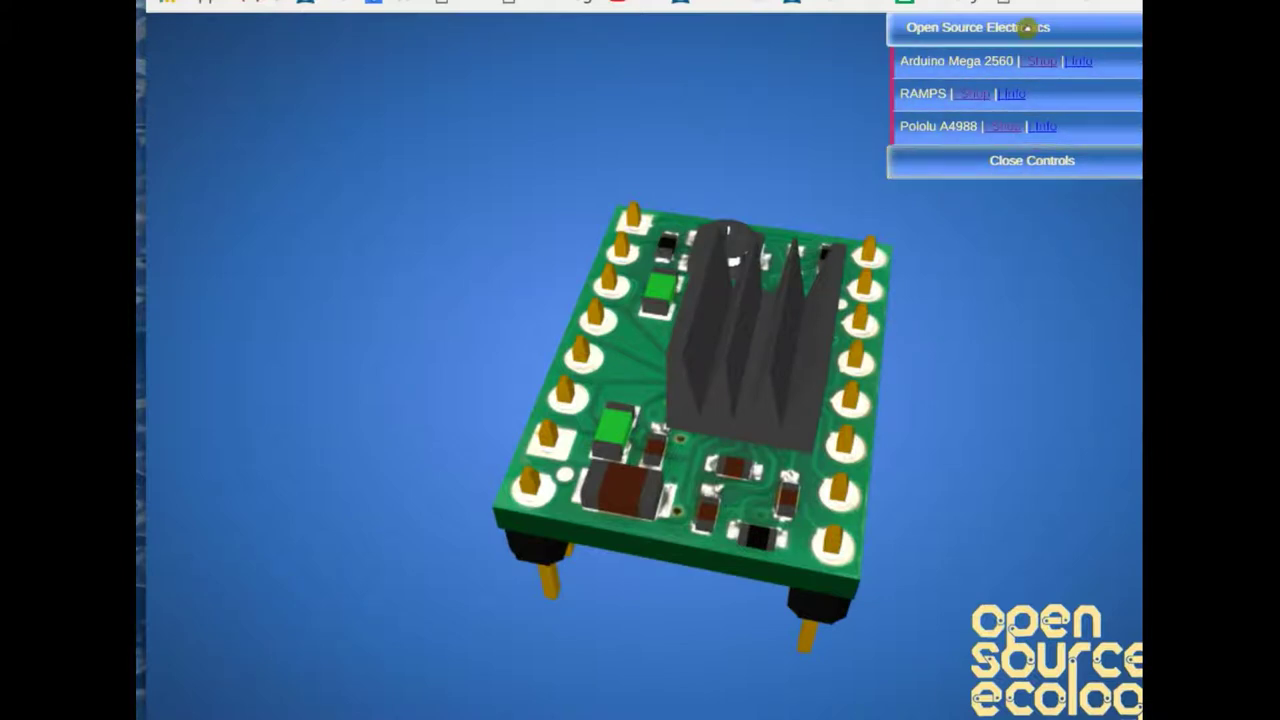
pyautogui.scroll(-2, 955, 237)
pyautogui.scroll(-2, 970, 210)
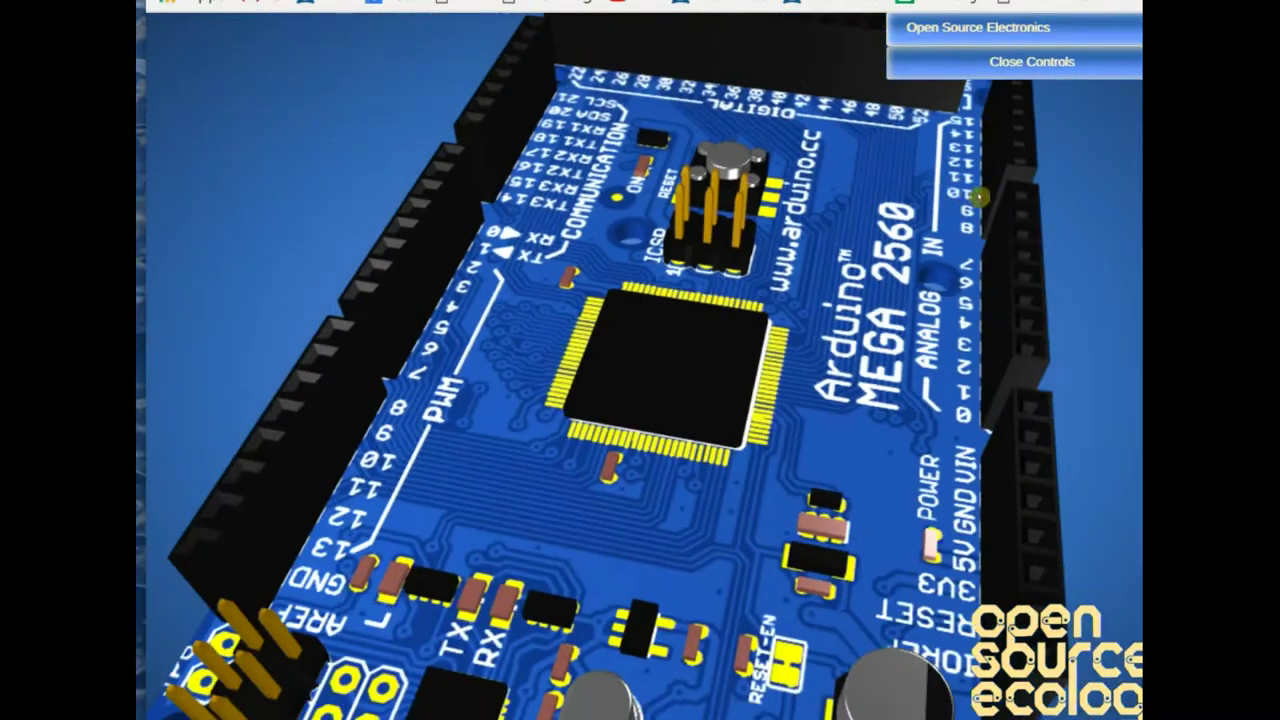
pyautogui.scroll(-2, 965, 190)
pyautogui.scroll(-2, 783, 481)
pyautogui.moveTo(783, 481); pyautogui.dragTo(684, 408)
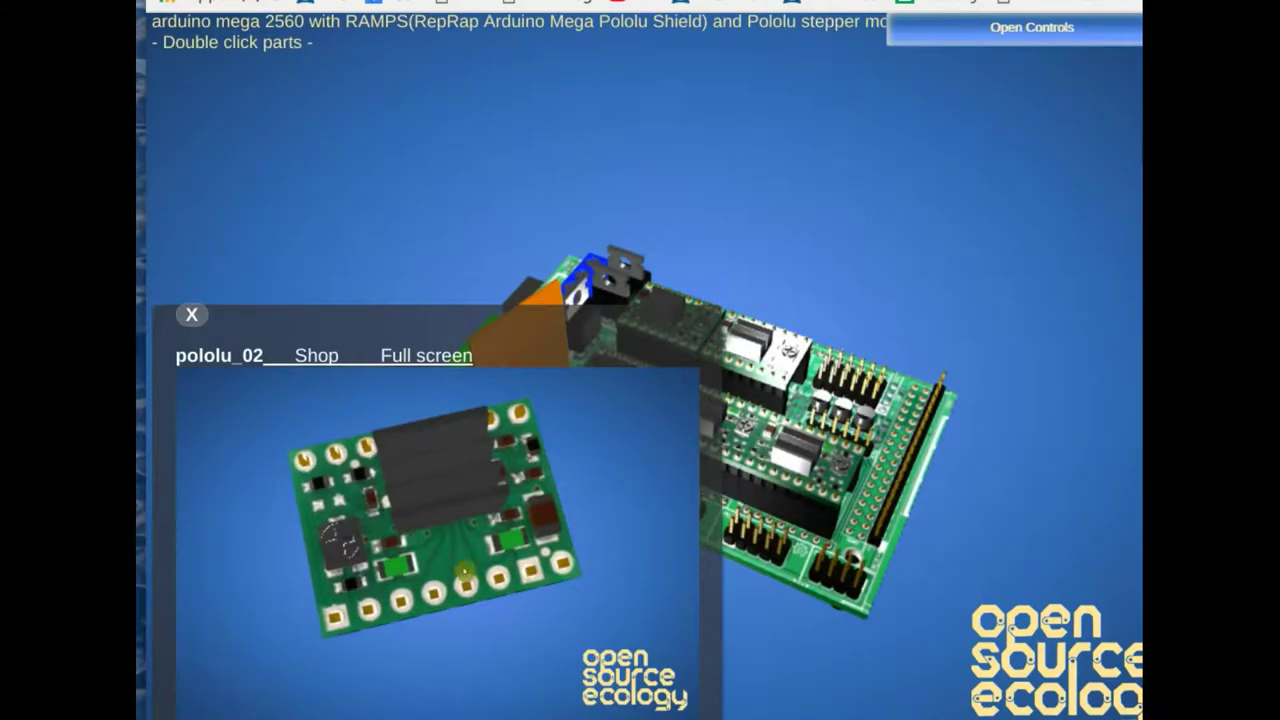
pyautogui.moveTo(417, 528)
pyautogui.mouseDown()
pyautogui.moveTo(400, 540)
pyautogui.moveTo(524, 543)
pyautogui.mouseUp()
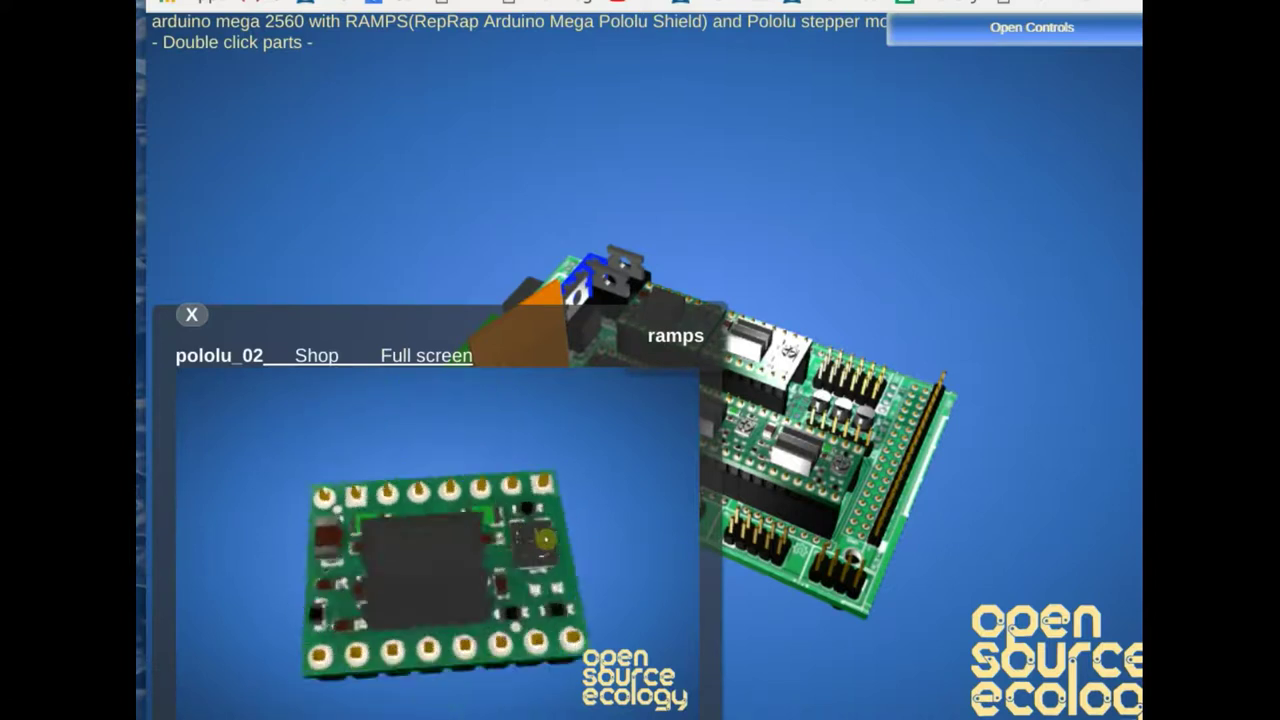
pyautogui.moveTo(524, 543); pyautogui.dragTo(403, 575)
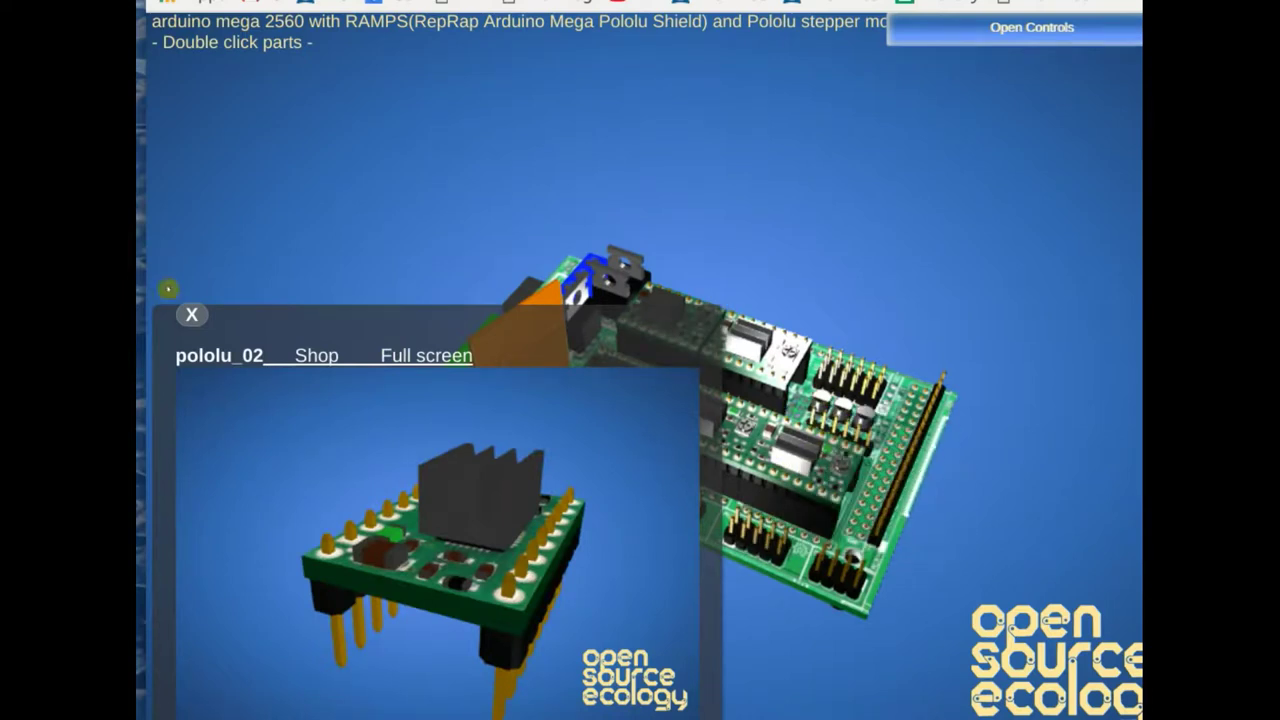
pyautogui.click(710, 408)
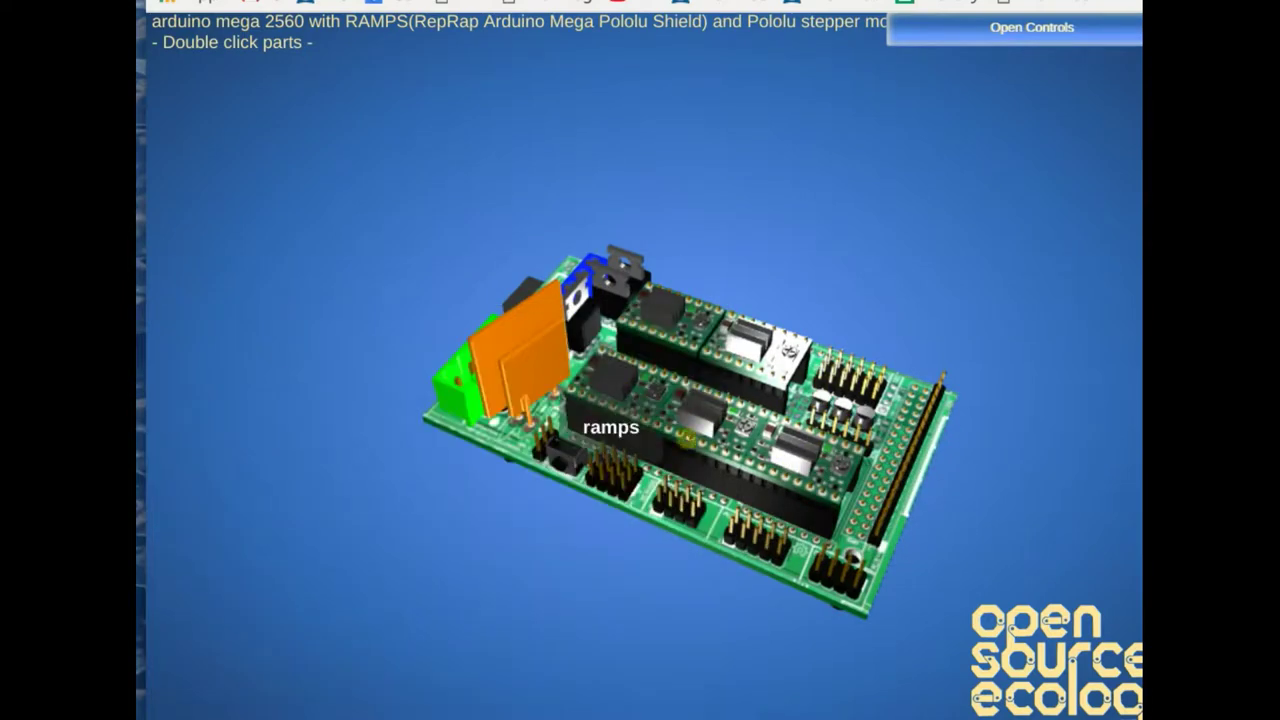
pyautogui.moveTo(901, 278); pyautogui.dragTo(705, 400)
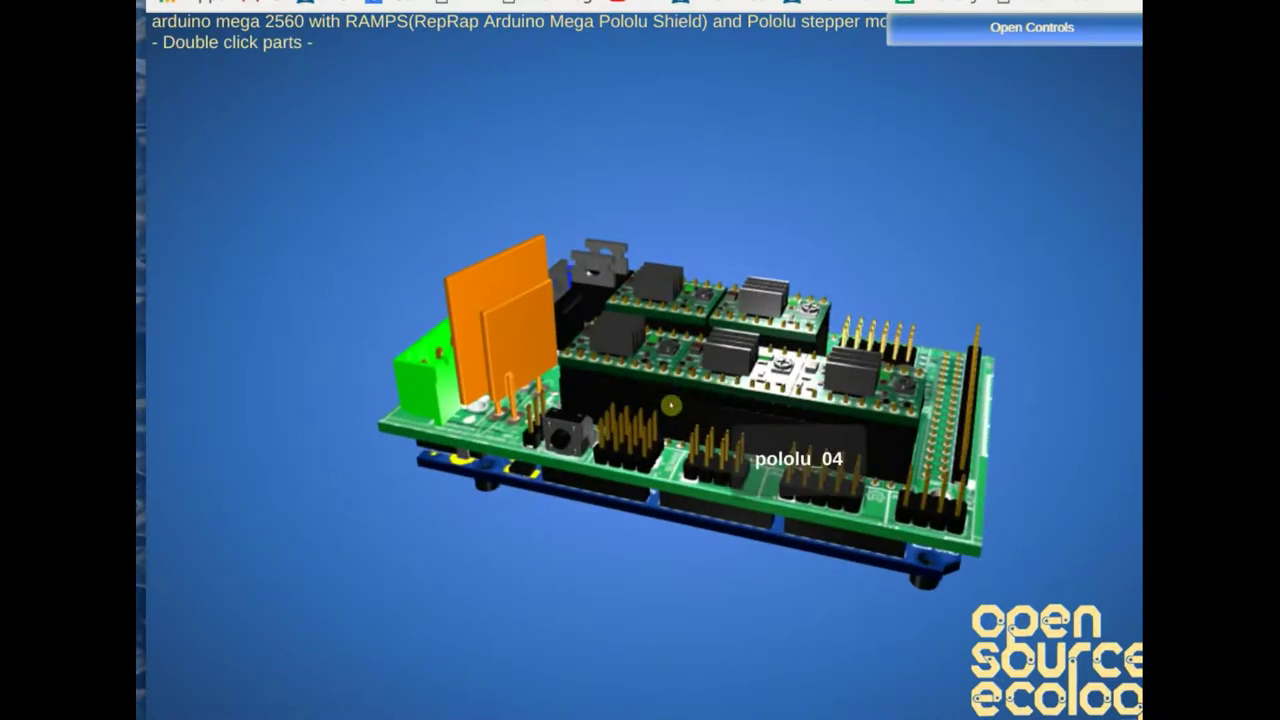
pyautogui.moveTo(705, 450); pyautogui.dragTo(527, 436)
pyautogui.doubleClick(490, 421)
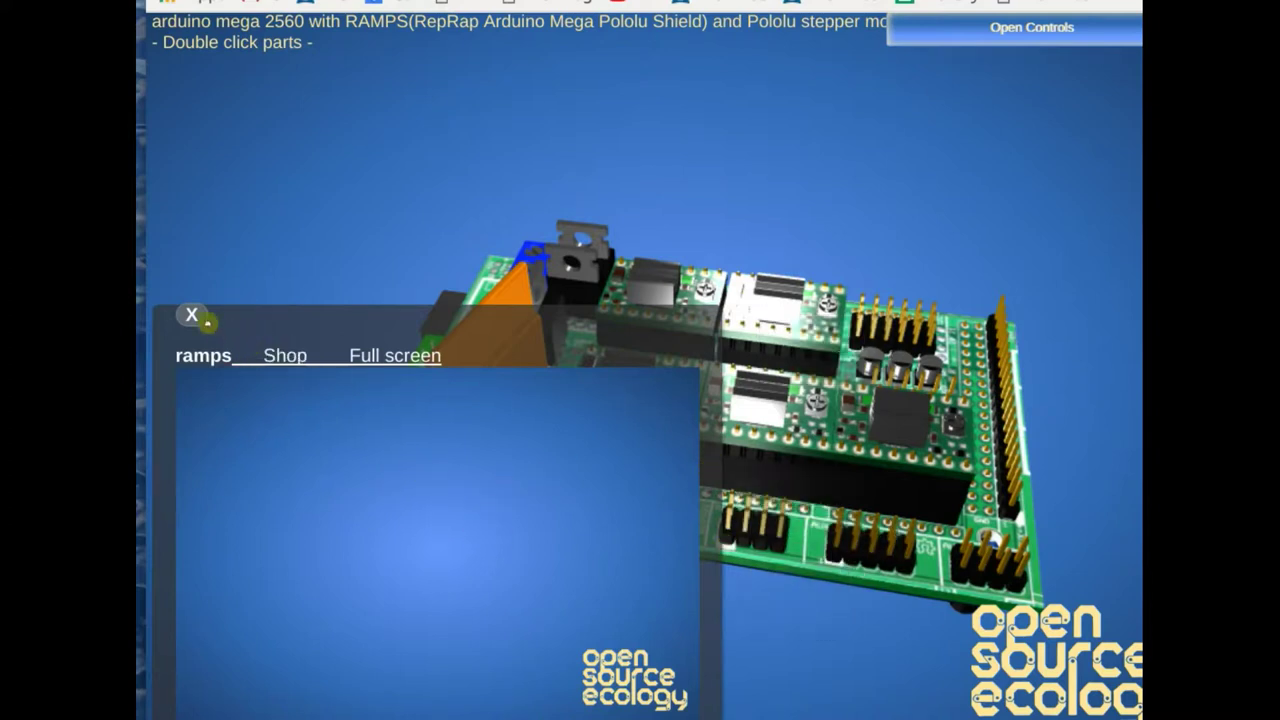
pyautogui.click(195, 315)
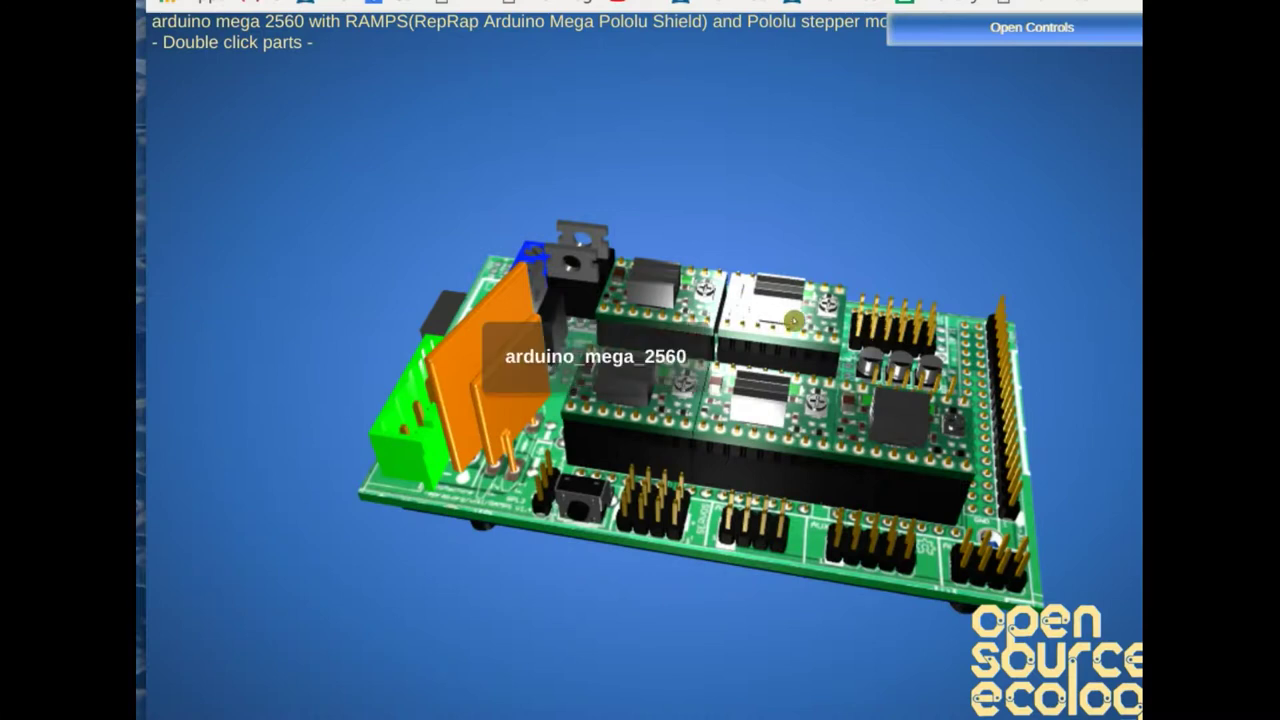
pyautogui.doubleClick(792, 318)
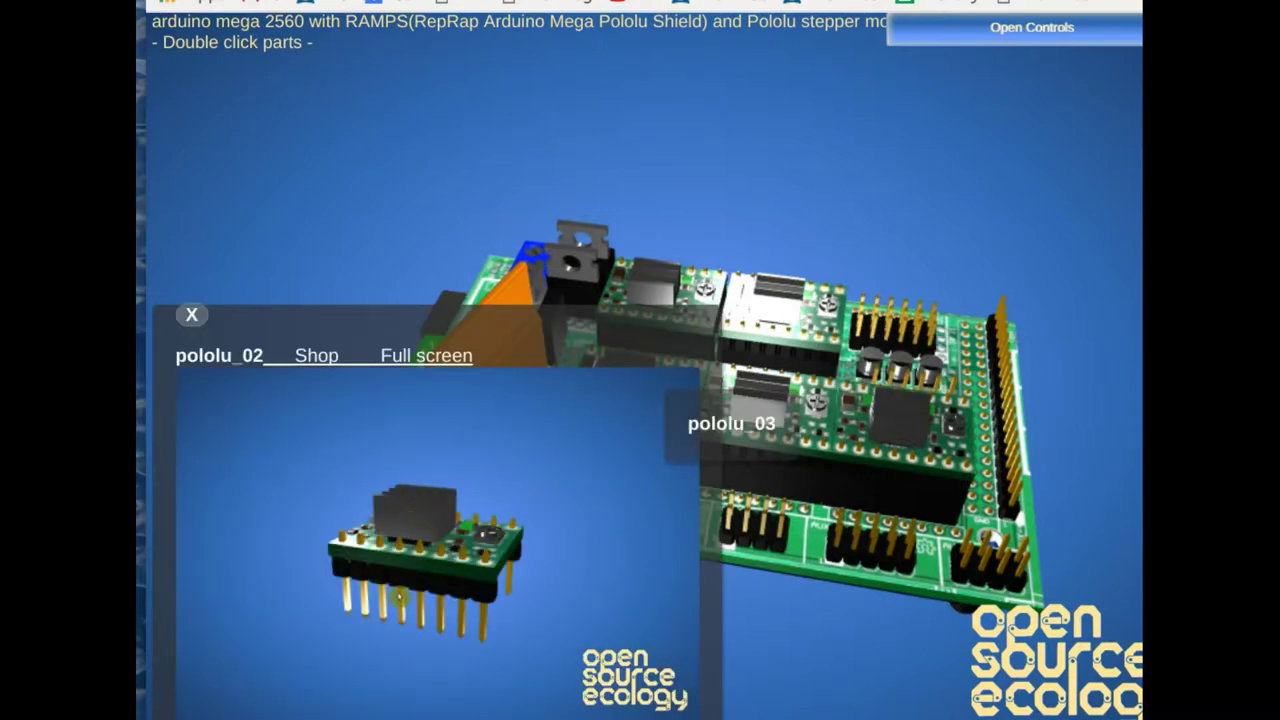
pyautogui.moveTo(400, 597)
pyautogui.mouseDown()
pyautogui.moveTo(400, 520)
pyautogui.moveTo(400, 600)
pyautogui.mouseUp()
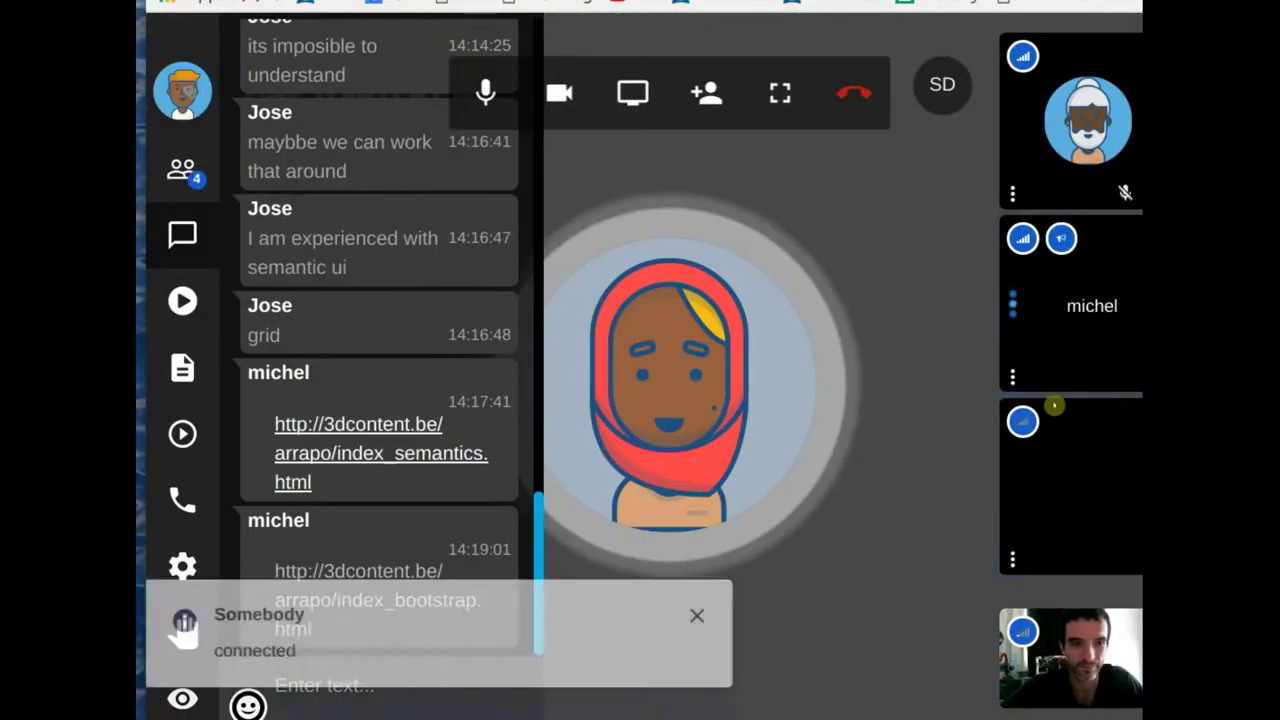
pyautogui.click(1086, 465)
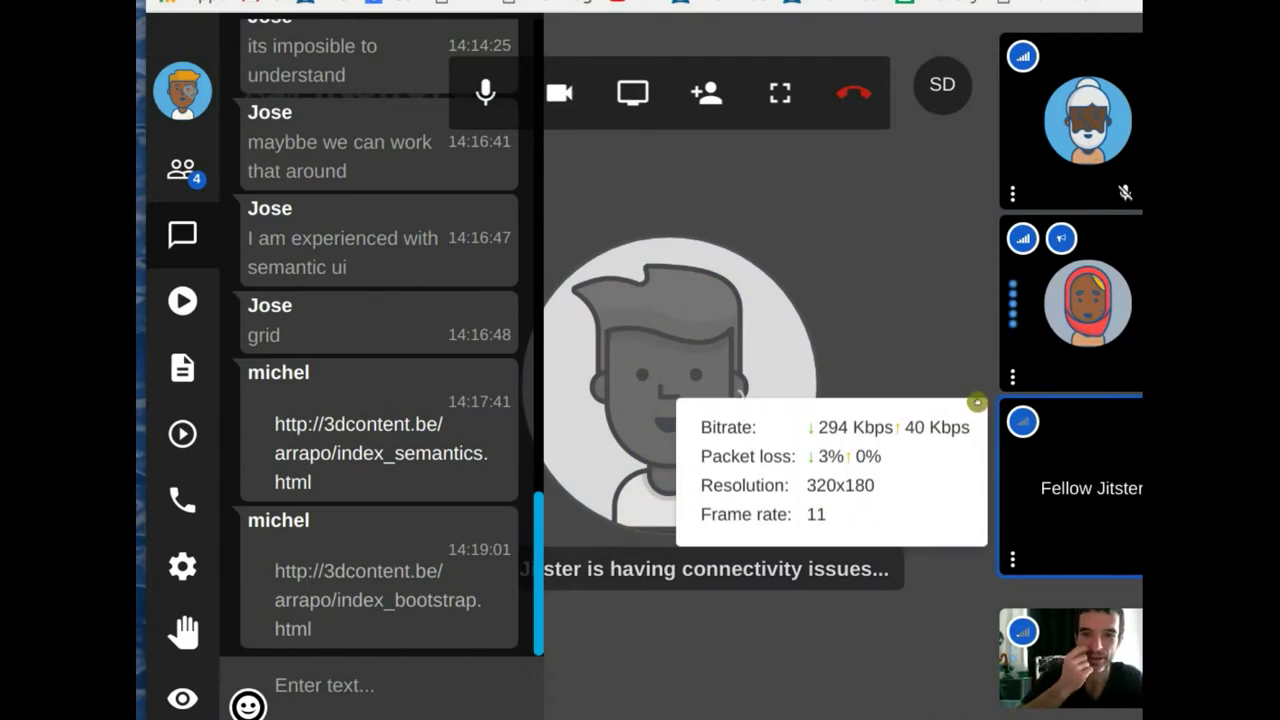
pyautogui.click(1076, 467)
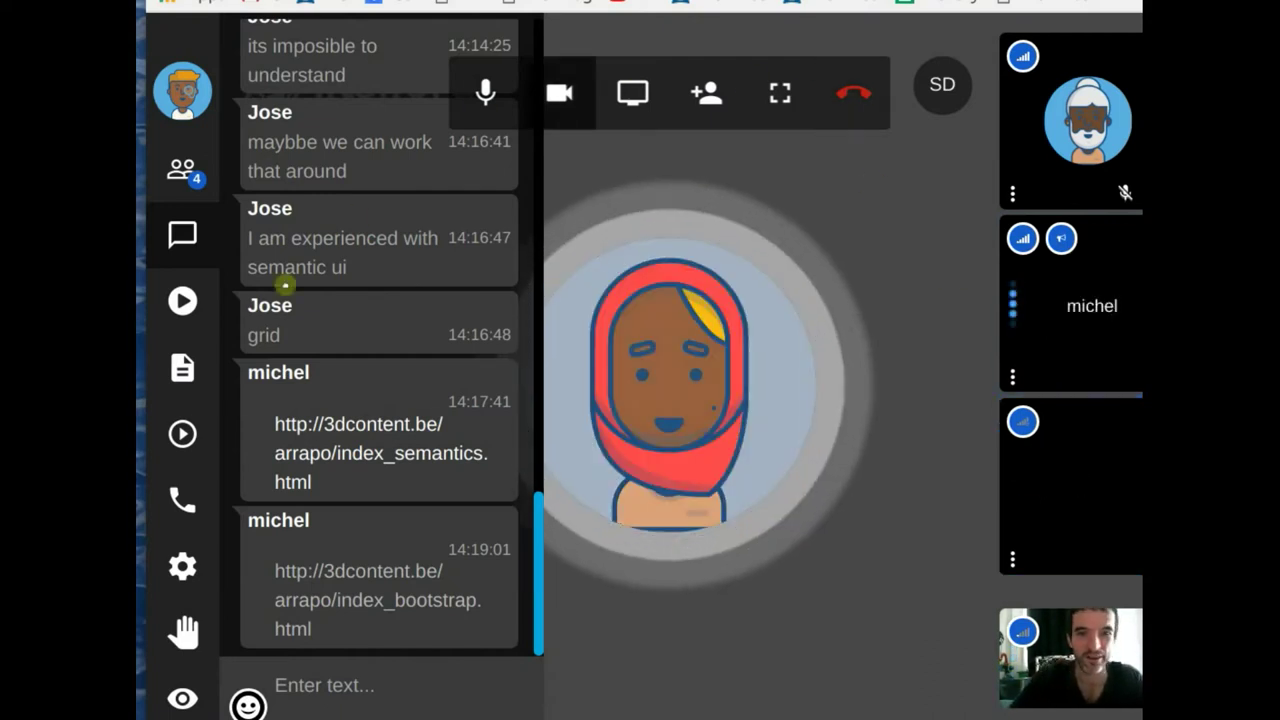